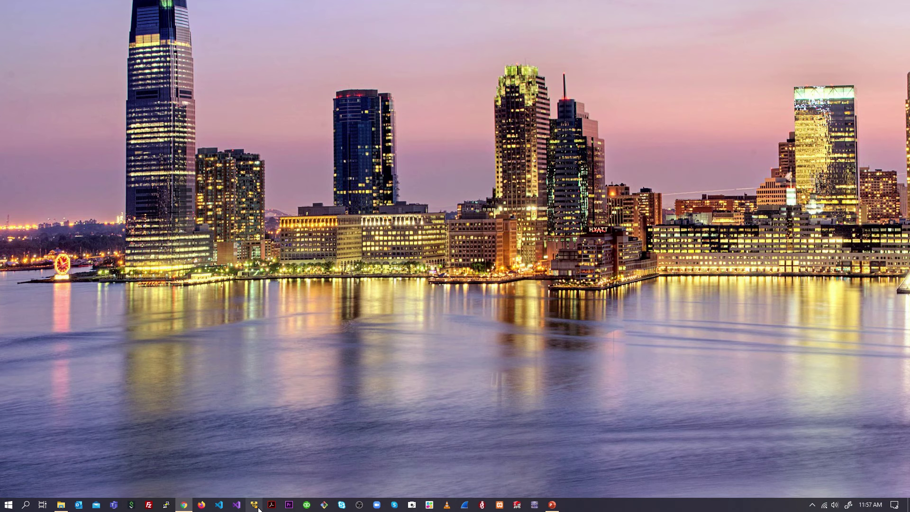
Start a new virtual machine in VMware Player using the Ubuntu 18.04.4 ISO.
left_click(256, 506)
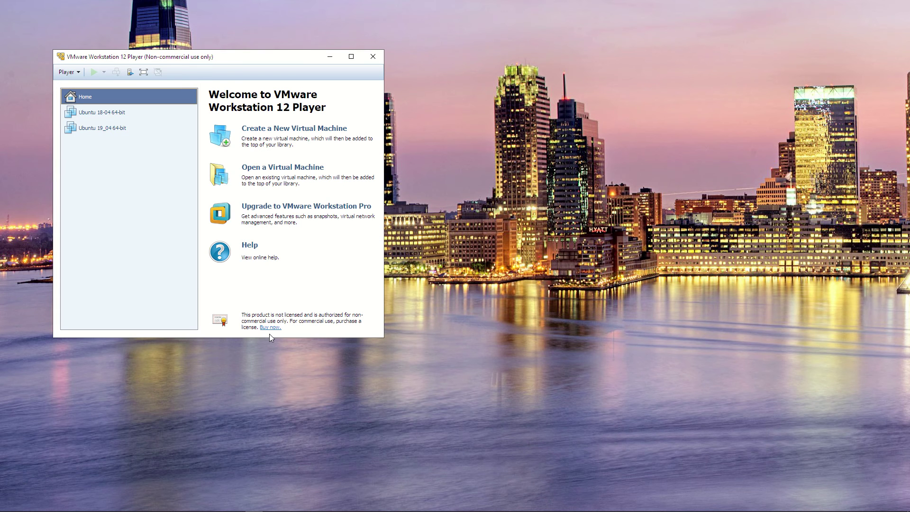
left_click(265, 135)
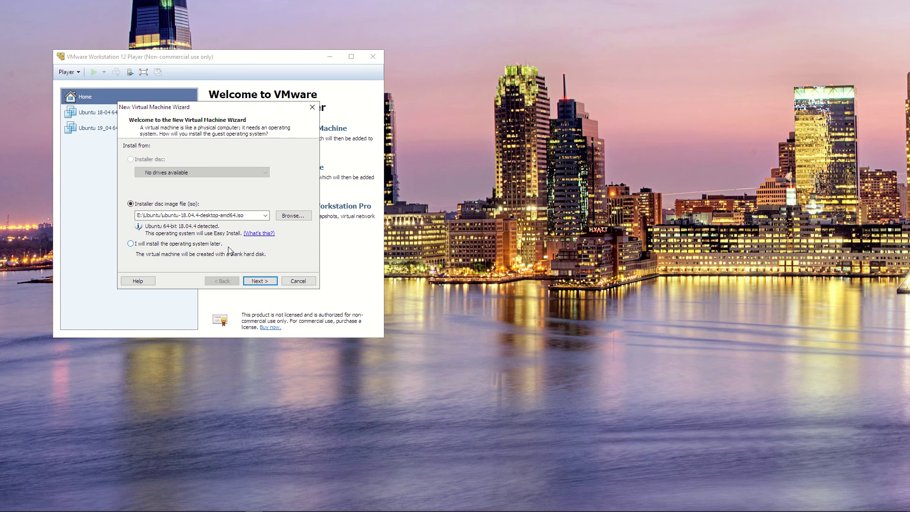
left_click(215, 215)
left_click(257, 281)
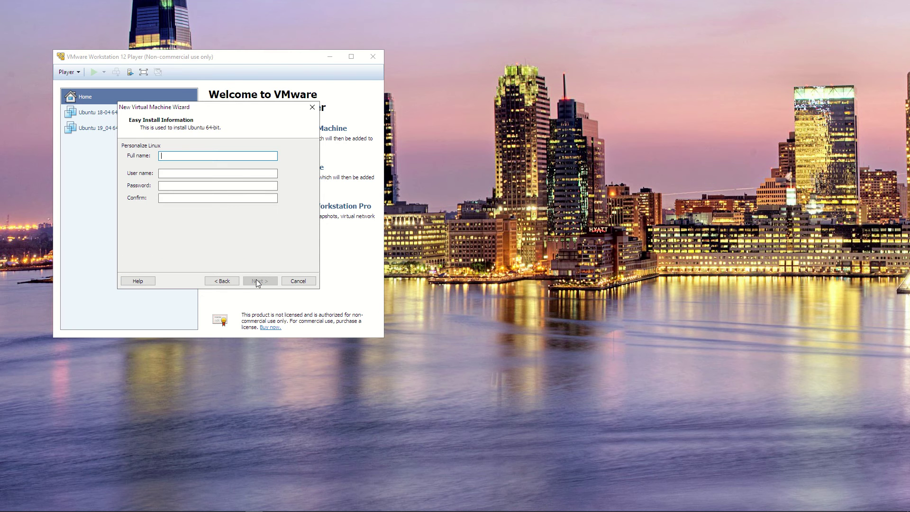
Fill in the Easy Install full name, user name, and matching password fields.
type("Michael")
key("Tab")
type("michael")
key("Tab")
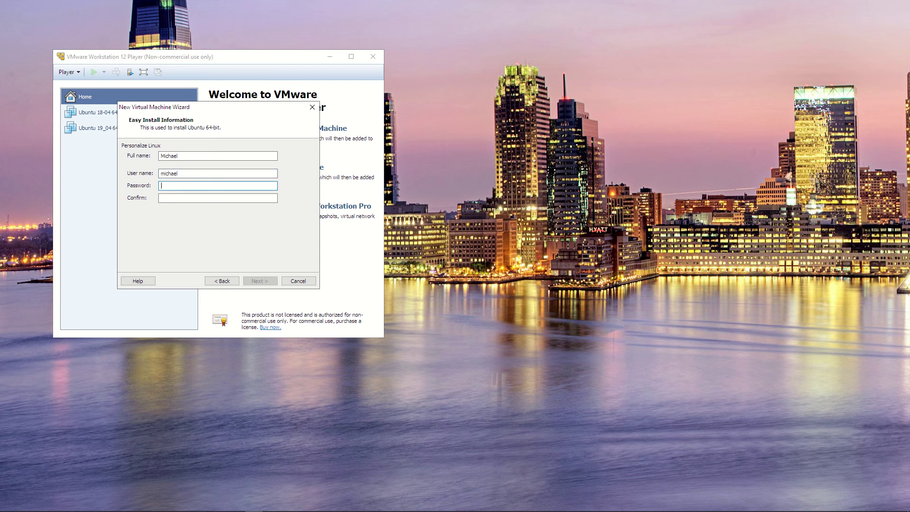
type("••••••••")
key("Tab")
type("••••••••")
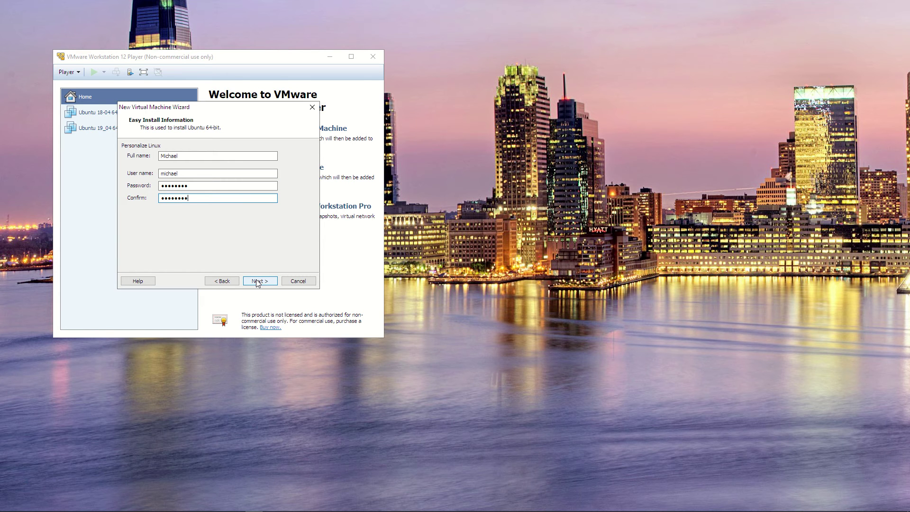
Name the VM 'Ubuntu 64-bit - temp' and keep the 20 GB split disk.
left_click(257, 281)
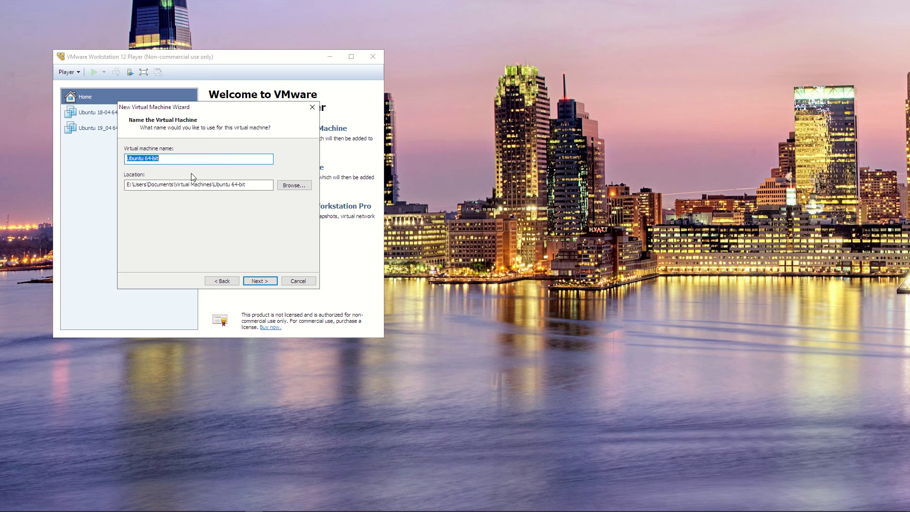
left_click(184, 159)
type("- temp")
left_click(264, 281)
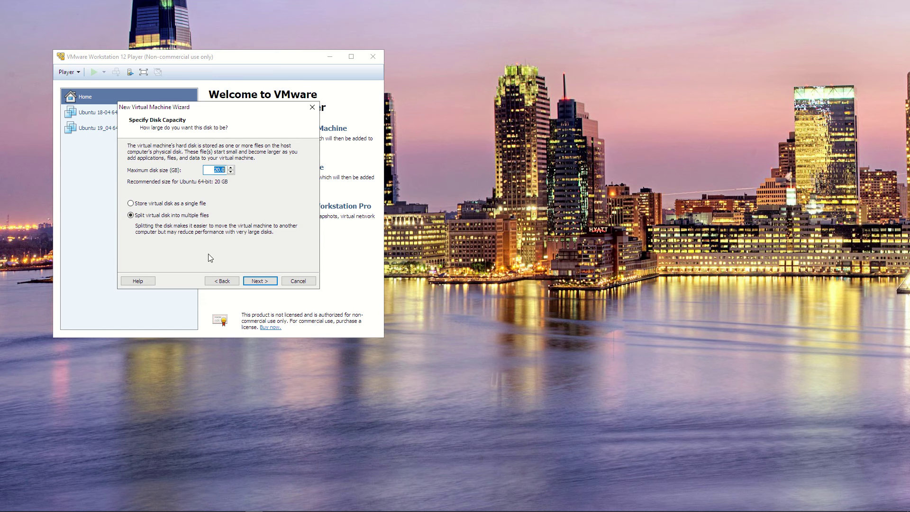
left_click(260, 281)
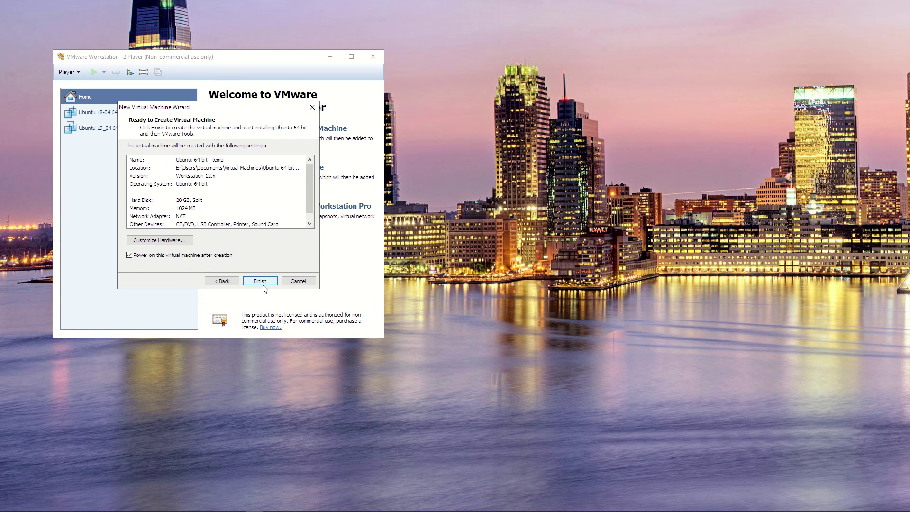
Raise the VM's memory from 1024 MB to 6208 MB in hardware settings.
left_click(166, 242)
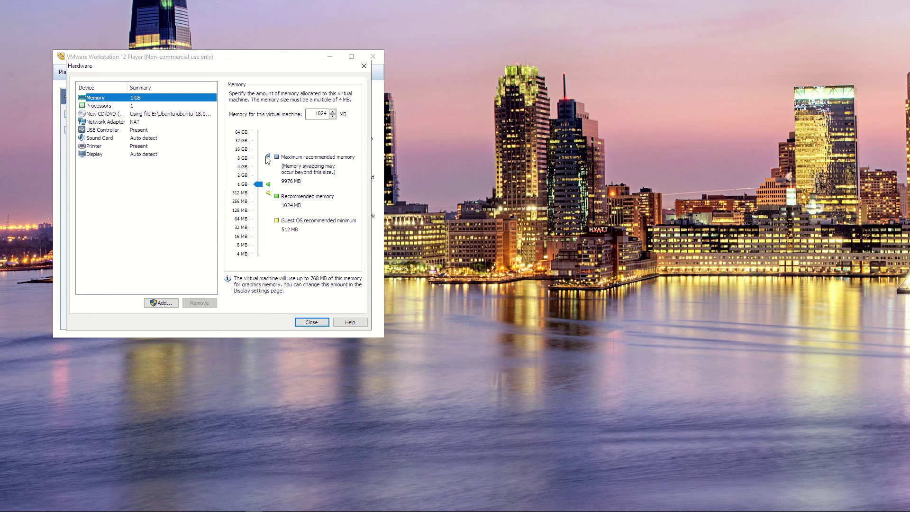
left_click_drag(258, 184, 257, 161)
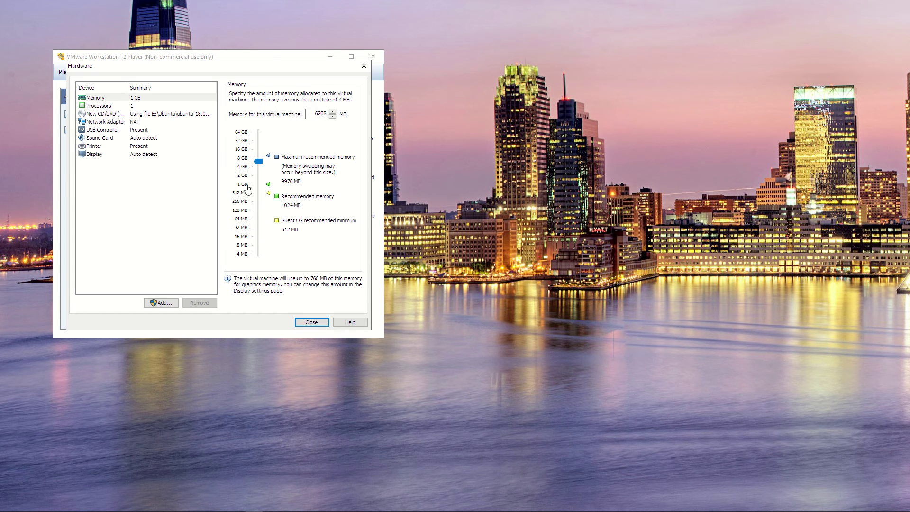
Set the number of processor cores to 4.
left_click(98, 106)
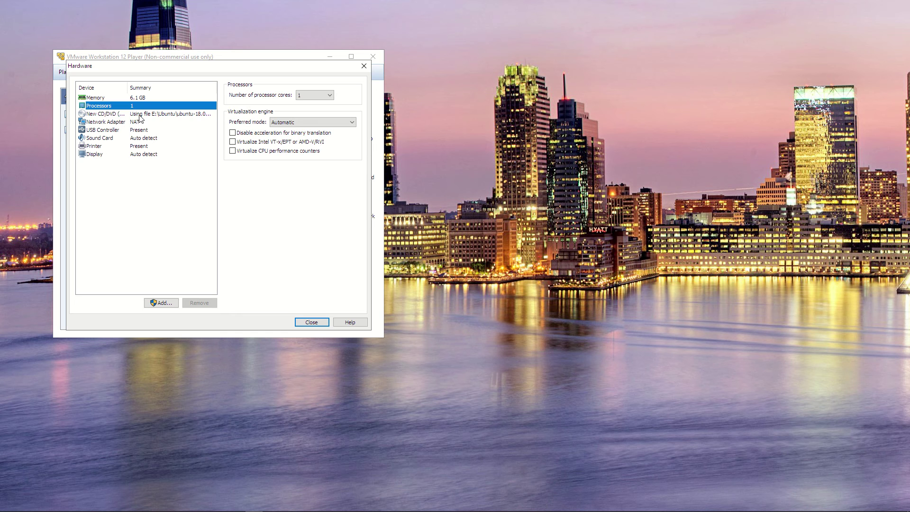
left_click(296, 99)
left_click(303, 119)
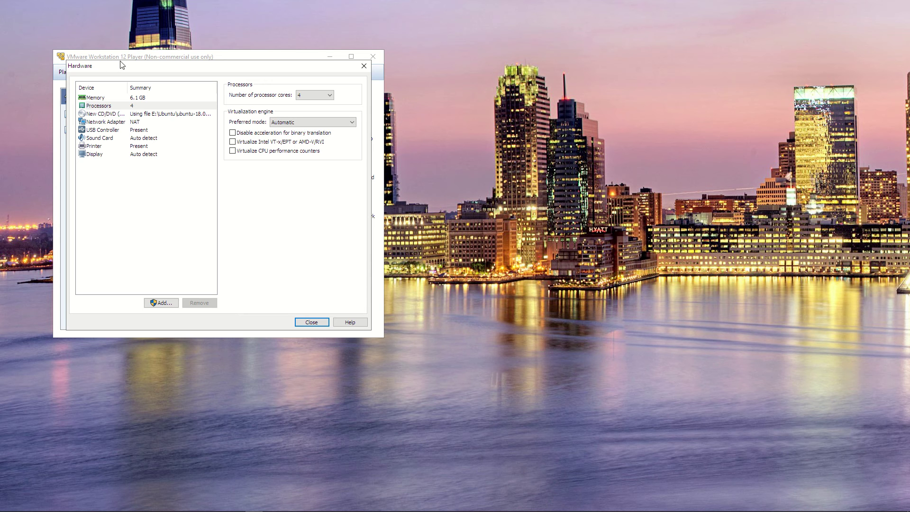
Review the remaining device pages, keep USB 2.0 compatibility, and close hardware settings.
left_click(142, 116)
left_click(143, 122)
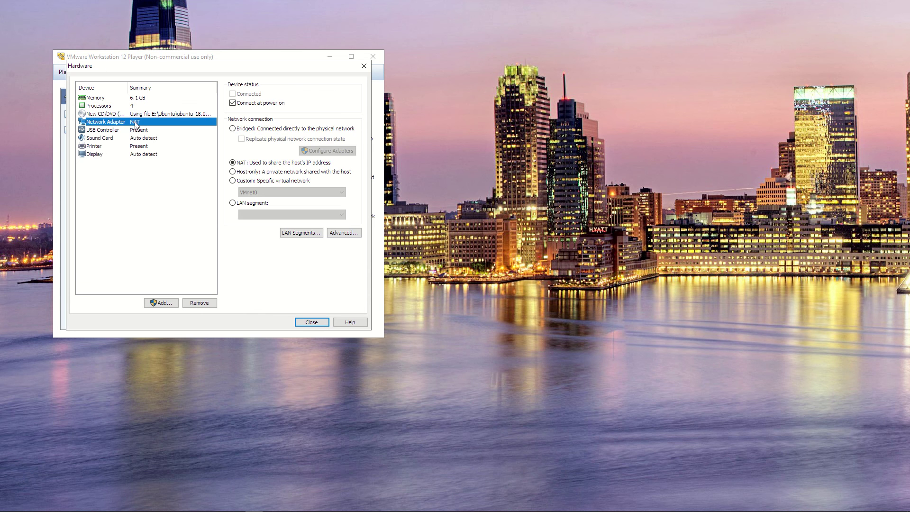
left_click(138, 130)
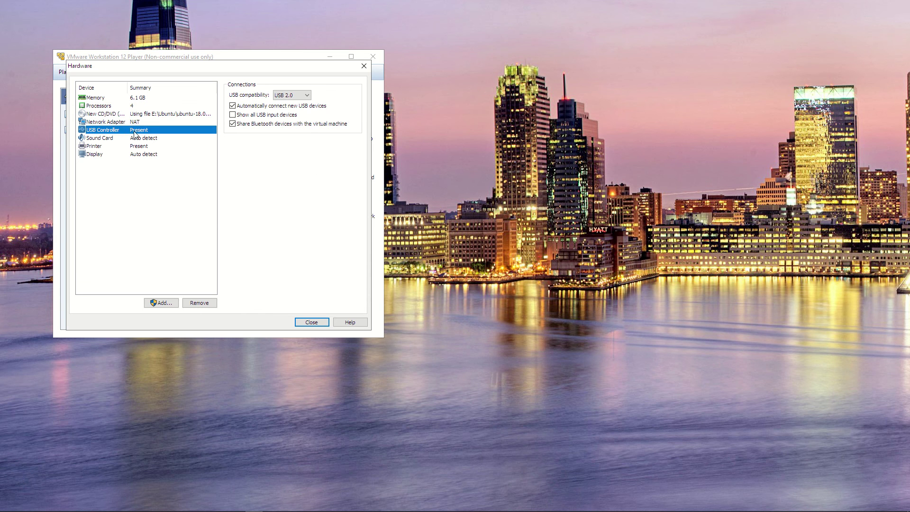
left_click(283, 96)
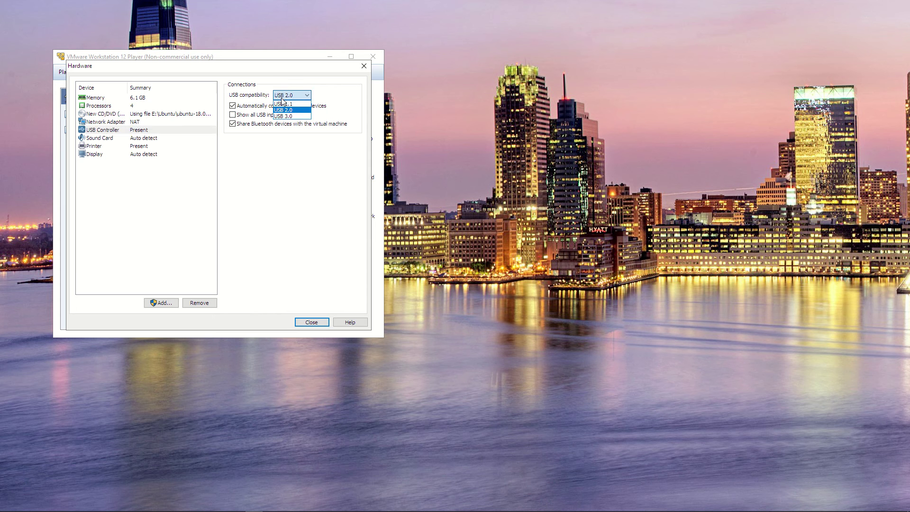
left_click(287, 110)
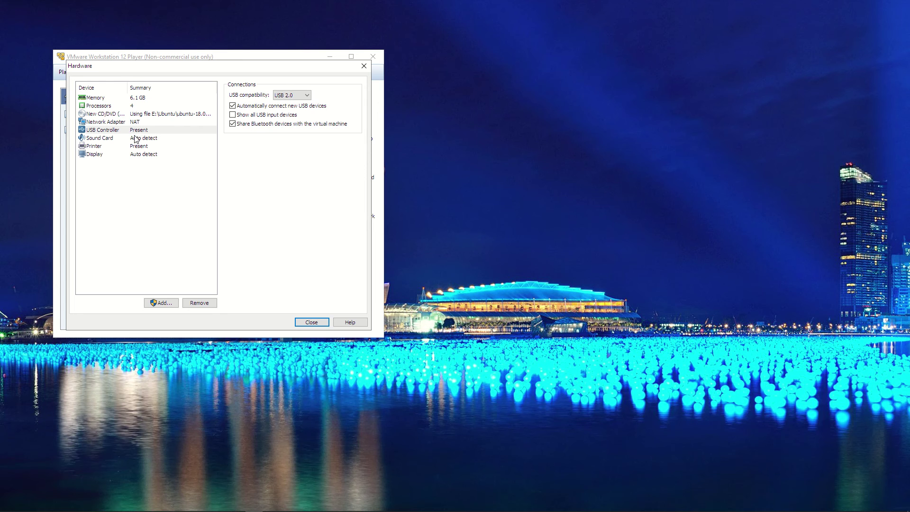
left_click(140, 139)
left_click(141, 146)
left_click(140, 155)
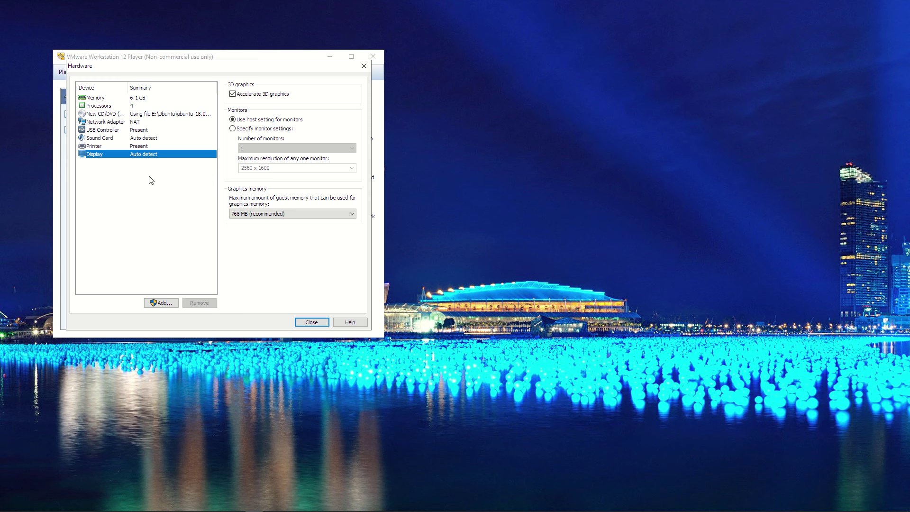
left_click(311, 323)
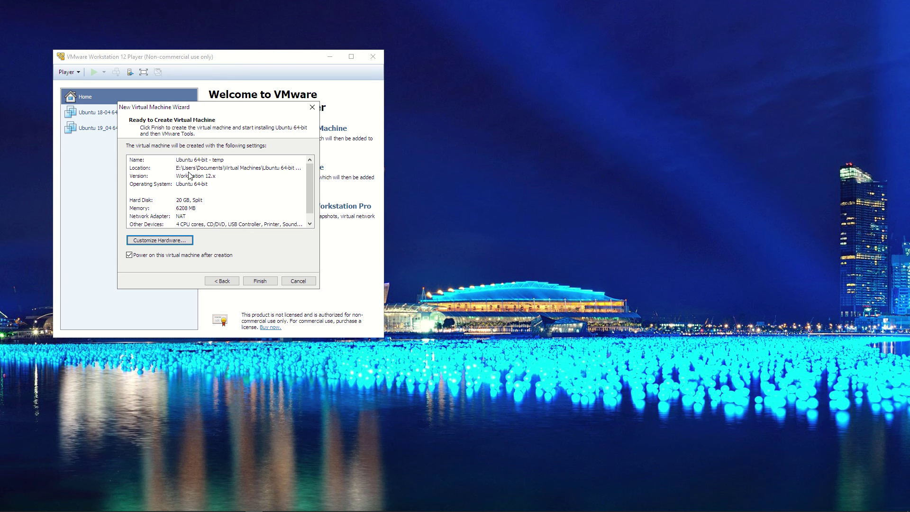
Scroll the summary to review the 20 GB disk, 6208 MB memory and NAT networking.
scroll(195, 207, "down", 1)
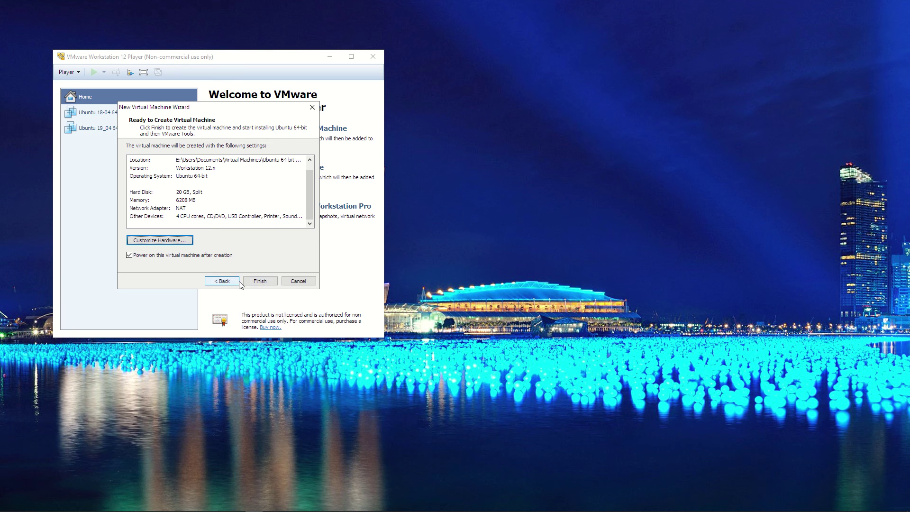
Cancel the wizard, start the existing Ubuntu 18-04 64-bit VM, and enlarge its window.
left_click(294, 282)
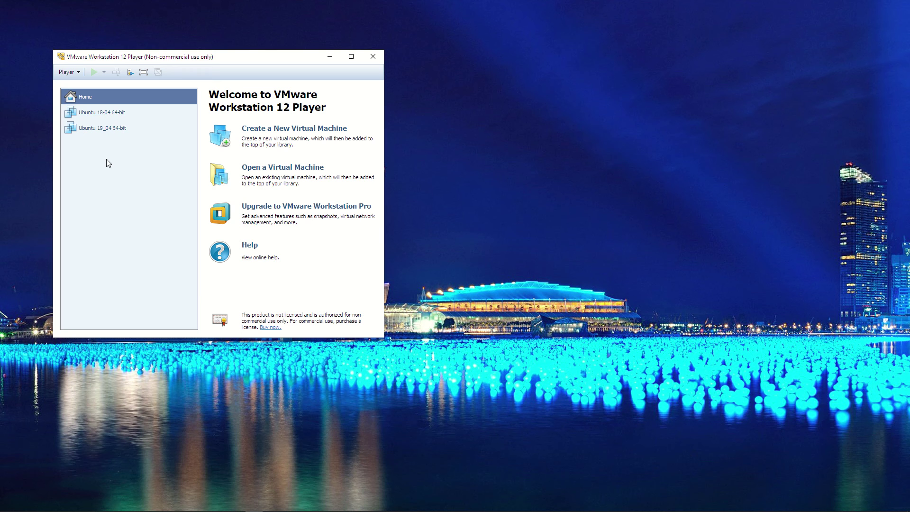
left_click(101, 114)
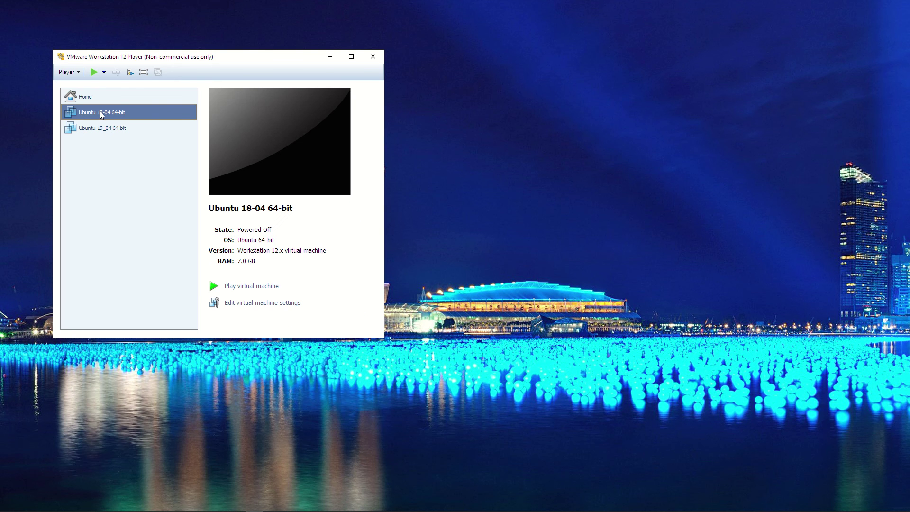
left_click(260, 287)
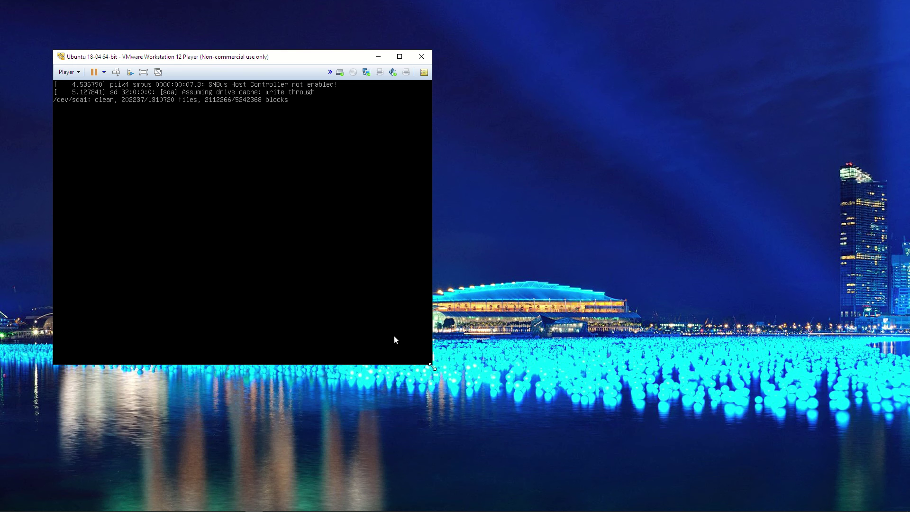
left_click_drag(433, 365, 711, 461)
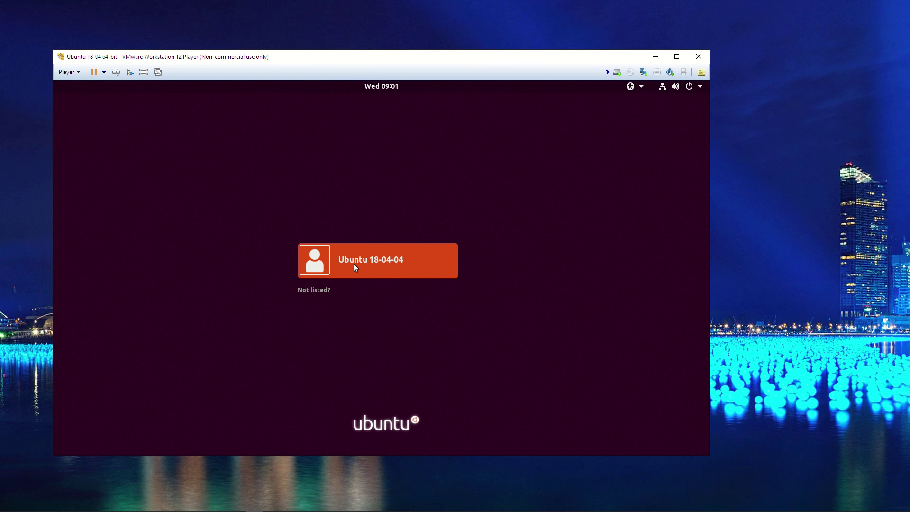
Sign in to the Ubuntu 18-04-04 account with its password.
left_click(358, 260)
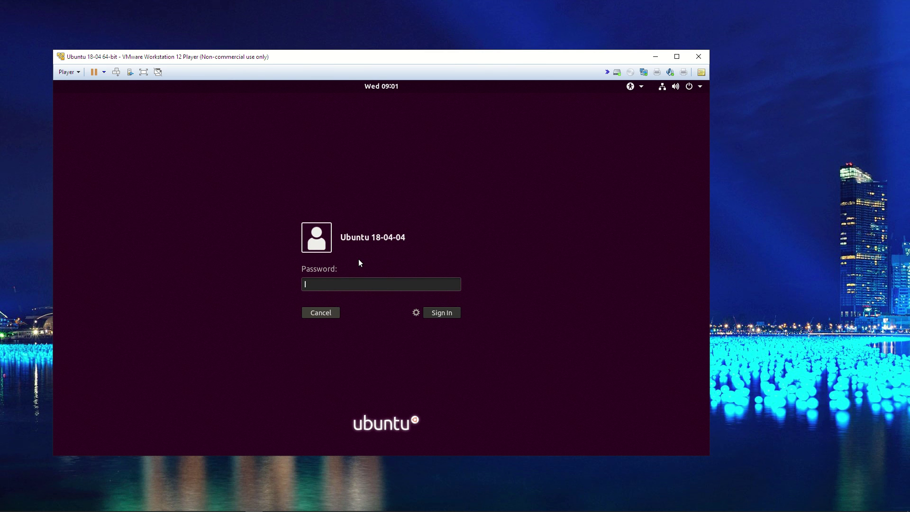
type("•••••••••••••")
key("Return")
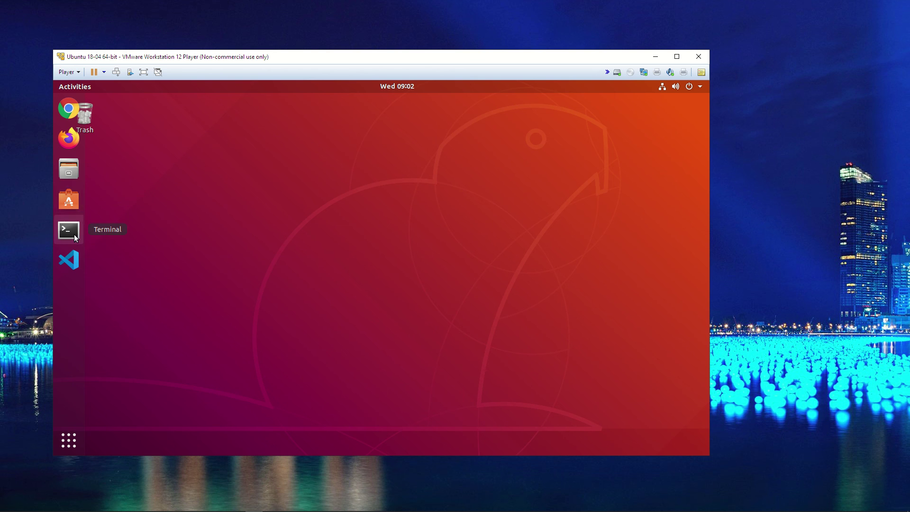
Launch Visual Studio Code from the Ubuntu dock.
left_click(70, 258)
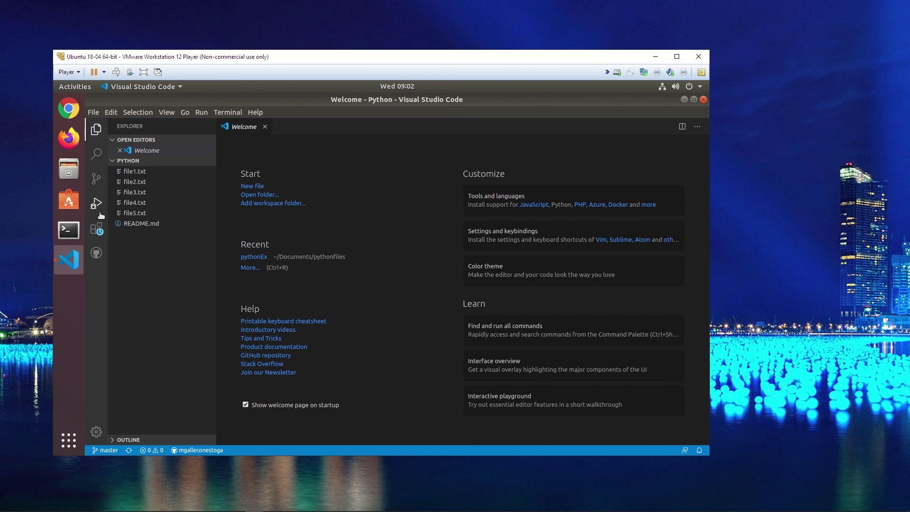
Switch VS Code from the Source Control view to the Extensions panel.
left_click(96, 181)
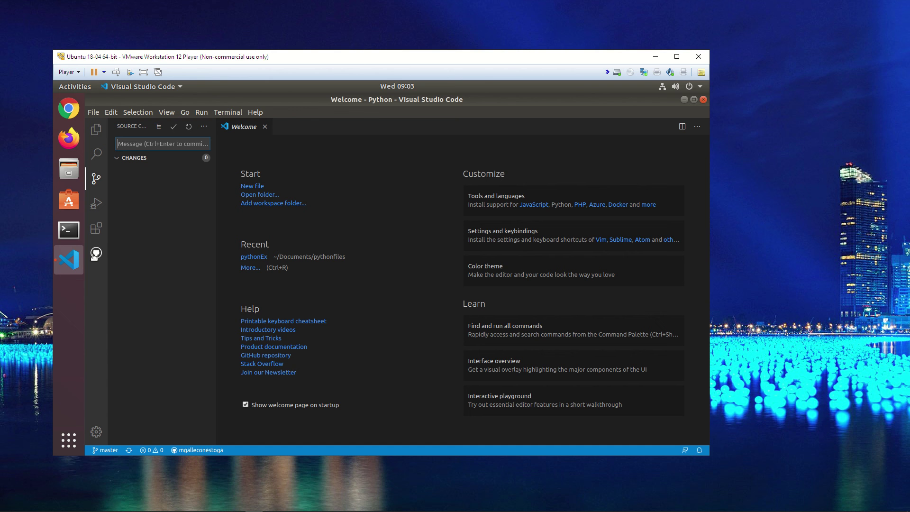
left_click(99, 235)
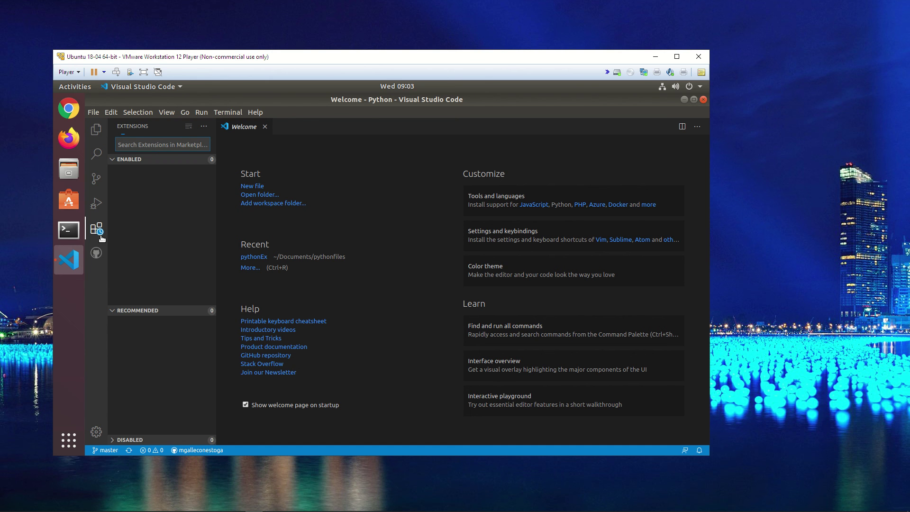